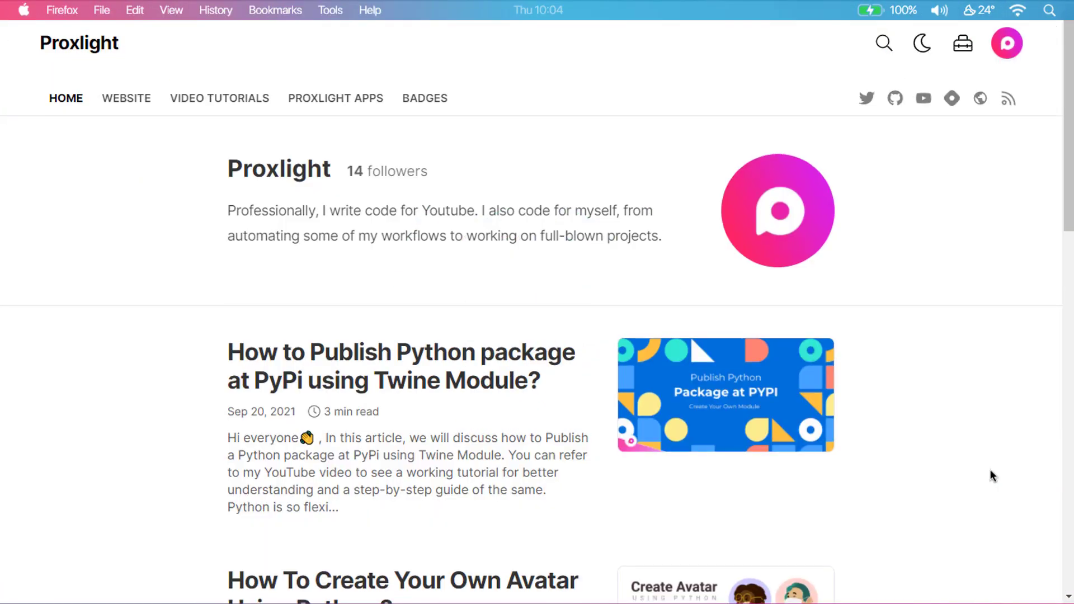
scroll(992, 476, "down", 5)
scroll(992, 475, "down", 3)
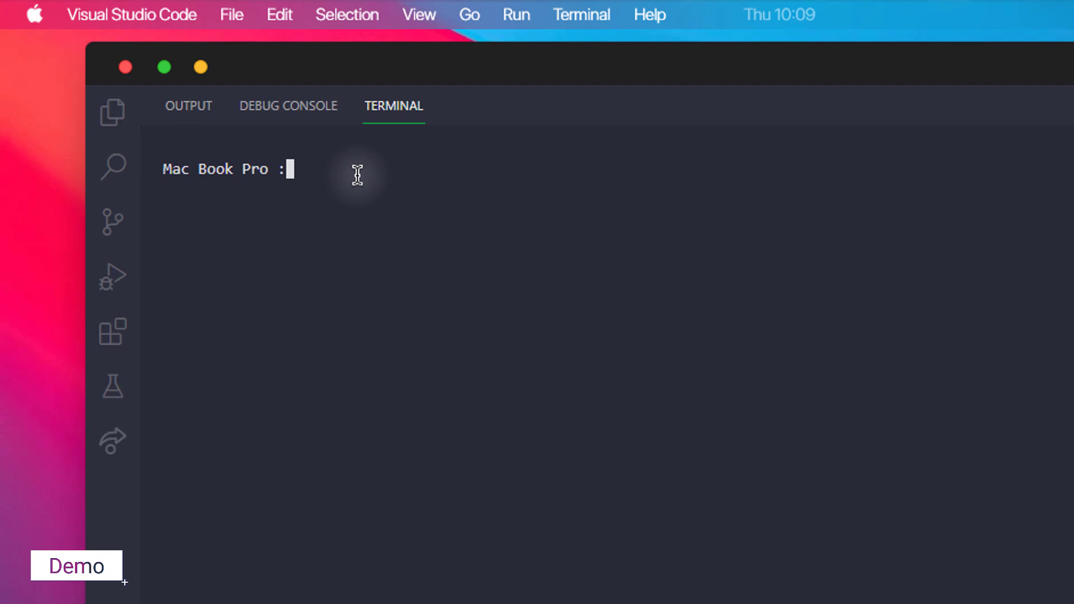
type("python paint.")
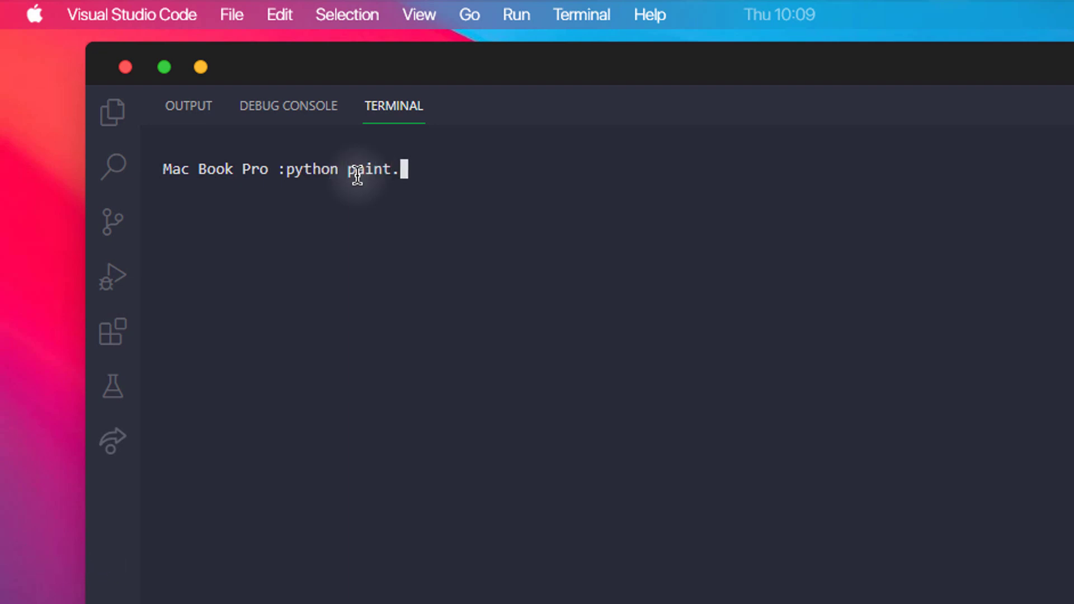
type("py")
- Run paint.py from the terminal and raise the Pen Size slider from 1 to 5
key("Return")
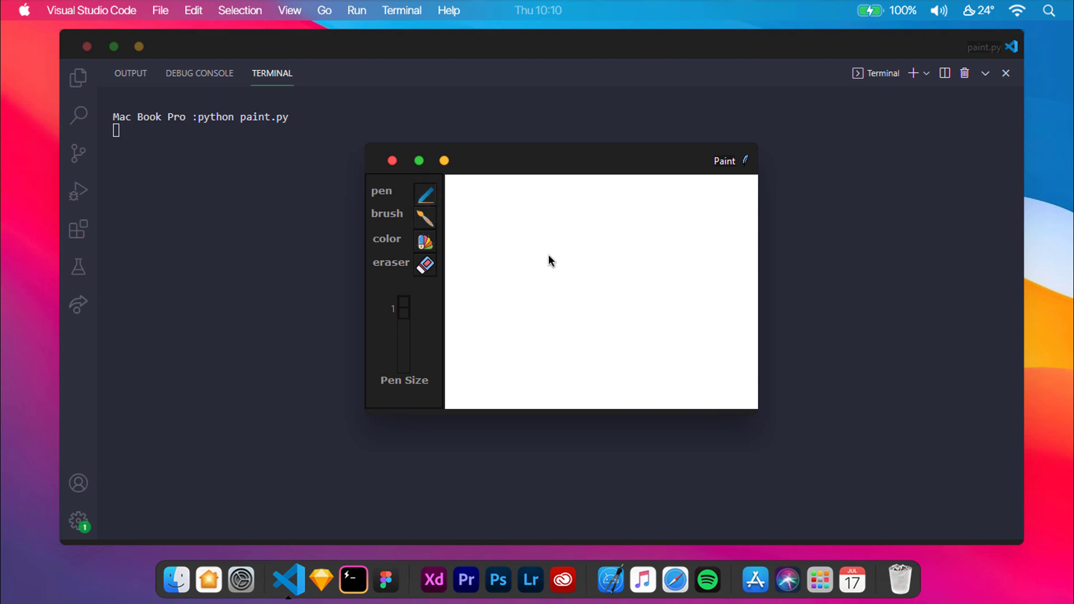
left_click_drag(402, 307, 403, 332)
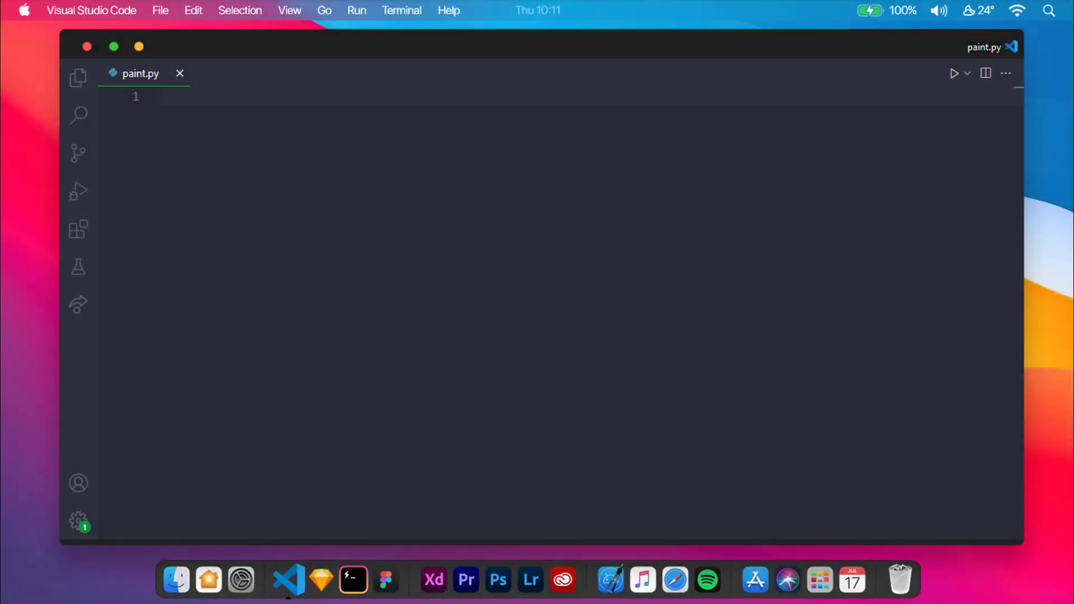
- Paste the tkinter, colorchooser and PIL imports and the Paint constructor, ending with a blank line
type("from tkinter import * from tkinter.colorchooser import askcolor from PIL import ImageTk, Image")
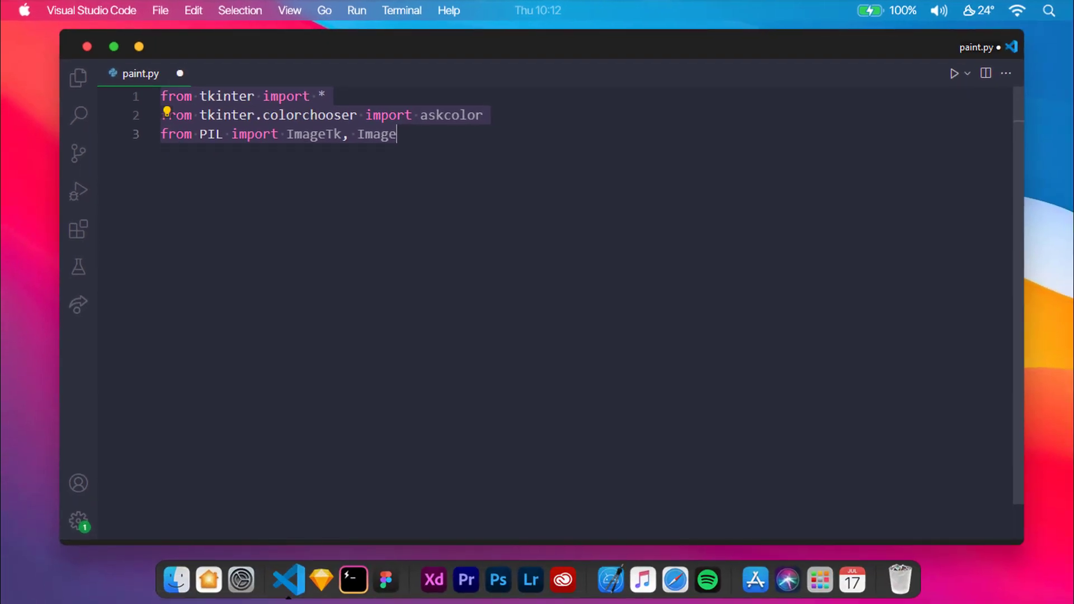
key("Return")
key("Return")
key("super+v")
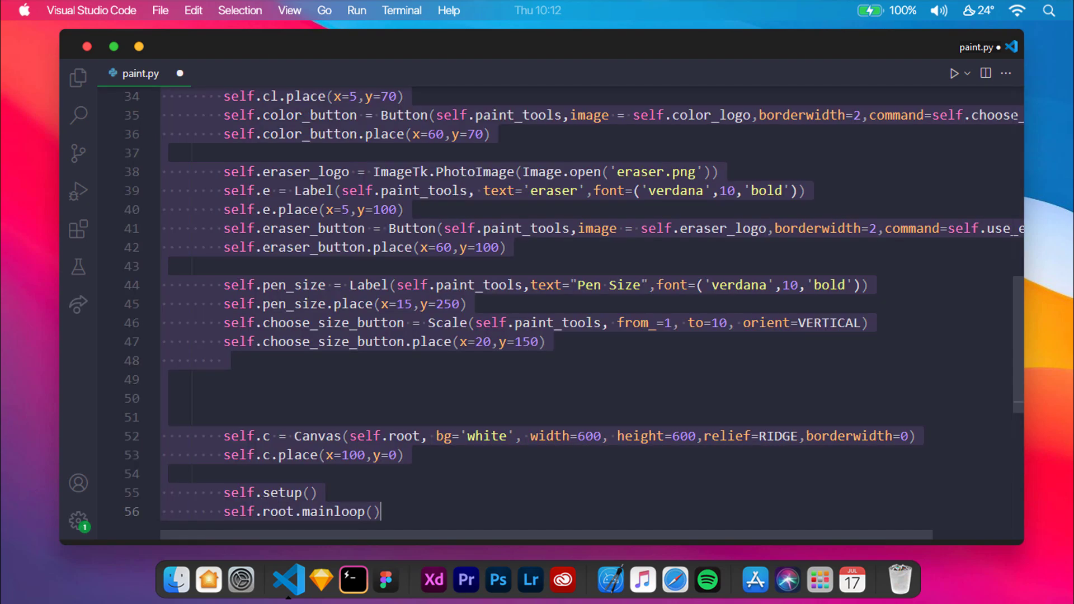
scroll(588, 311, "up", 10)
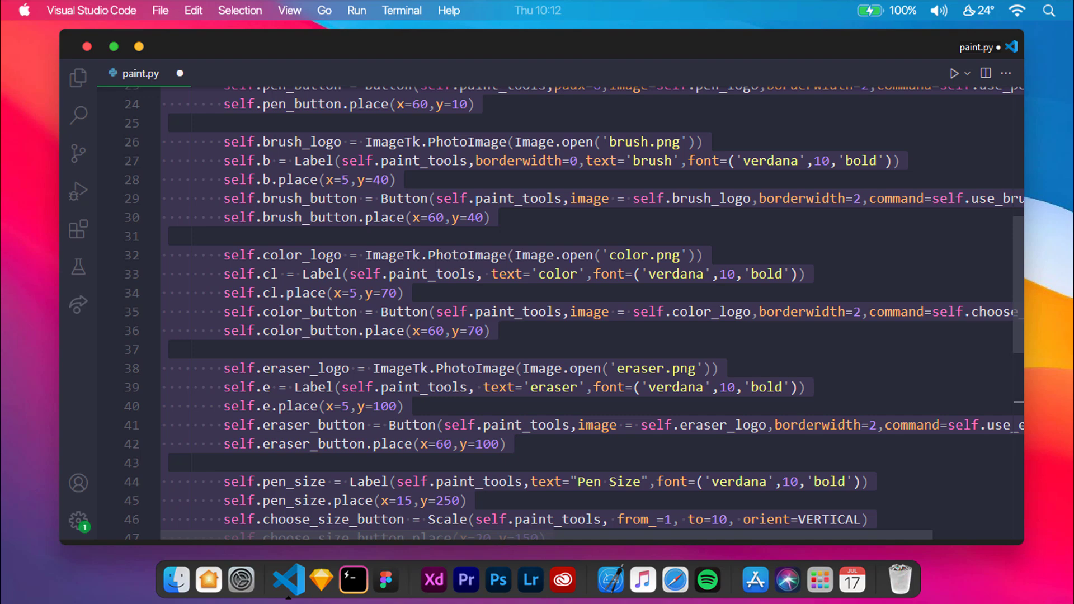
scroll(588, 311, "up", 10)
scroll(587, 310, "up", 10)
scroll(587, 311, "down", 2)
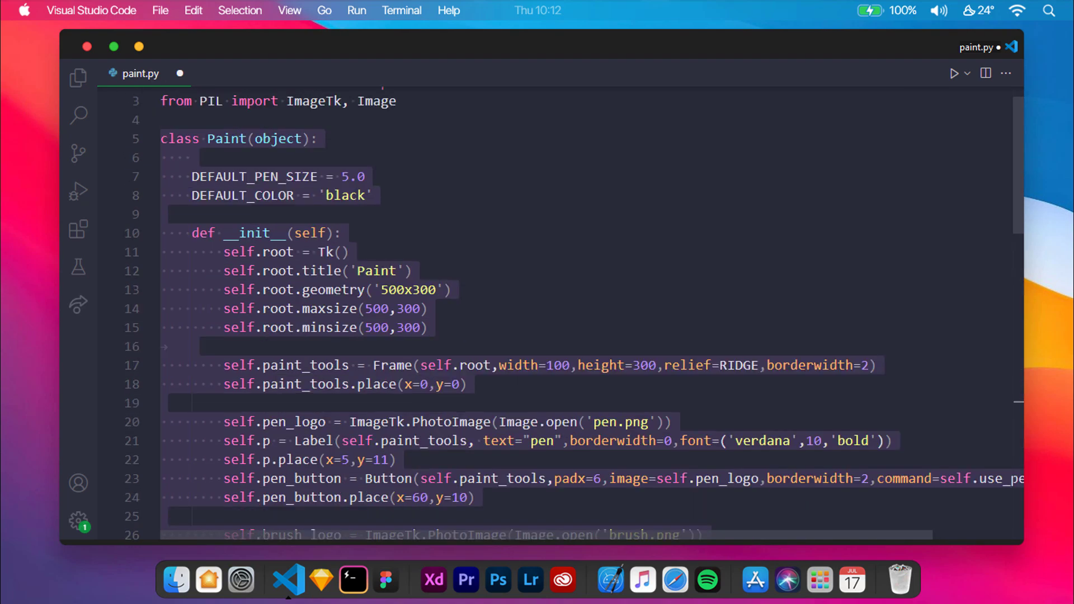
scroll(587, 310, "down", 4)
scroll(588, 311, "down", 4)
scroll(587, 310, "down", 4)
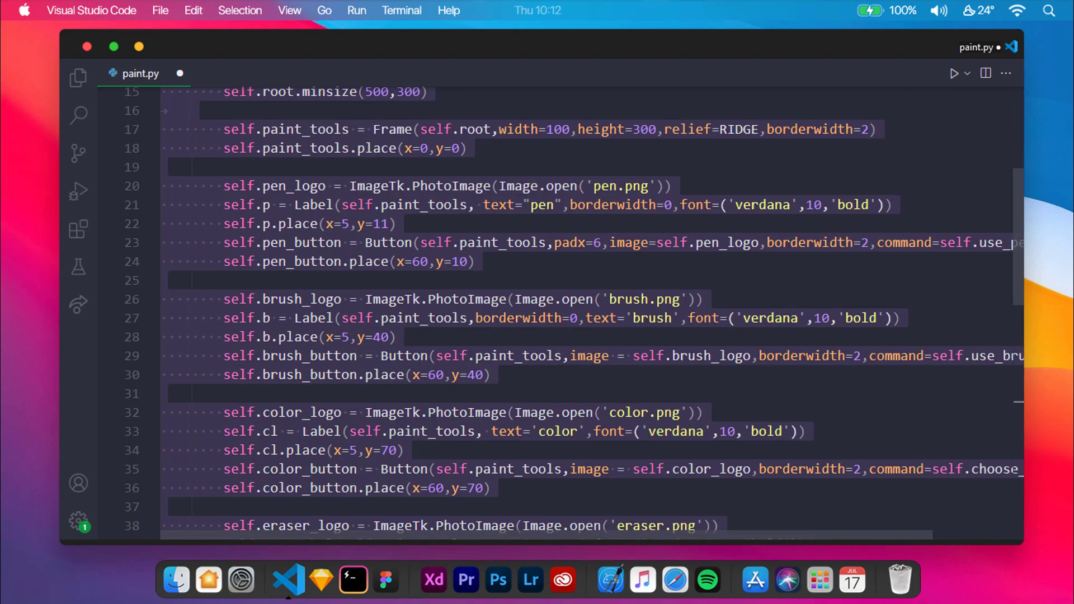
scroll(587, 310, "down", 3)
scroll(587, 310, "down", 3)
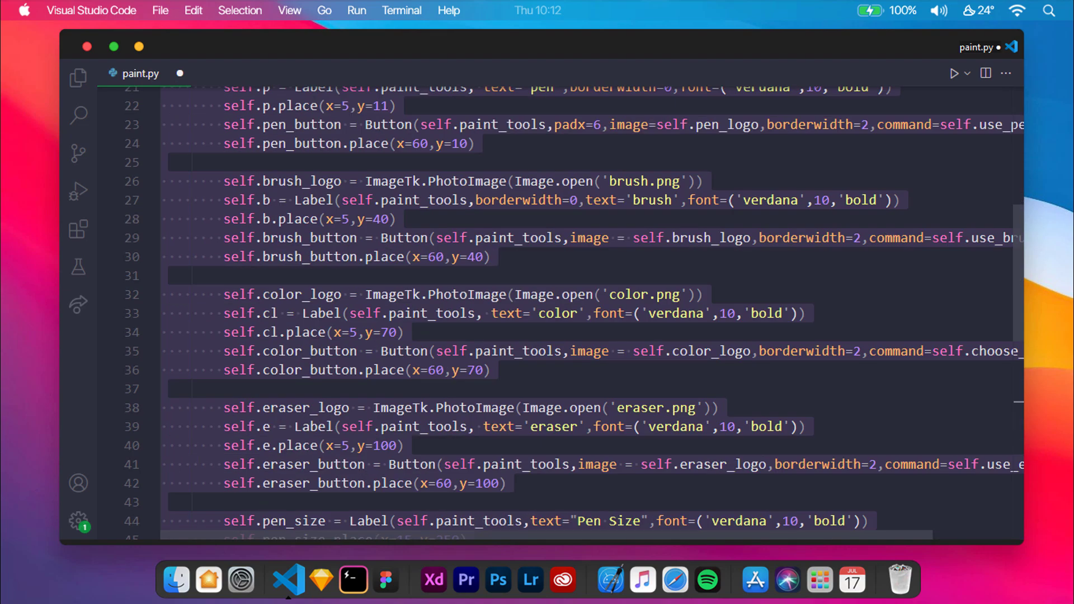
scroll(587, 311, "down", 3)
scroll(588, 310, "down", 3)
scroll(588, 310, "down", 2)
scroll(588, 310, "down", 2)
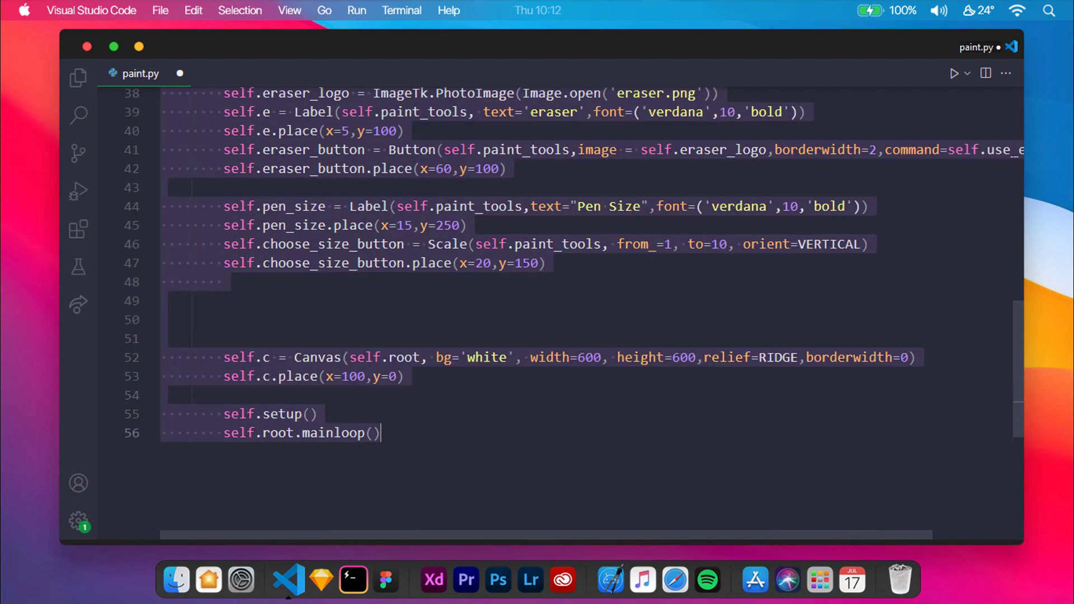
scroll(588, 311, "down", 3)
scroll(588, 310, "down", 1)
left_click(386, 196)
key("Return")
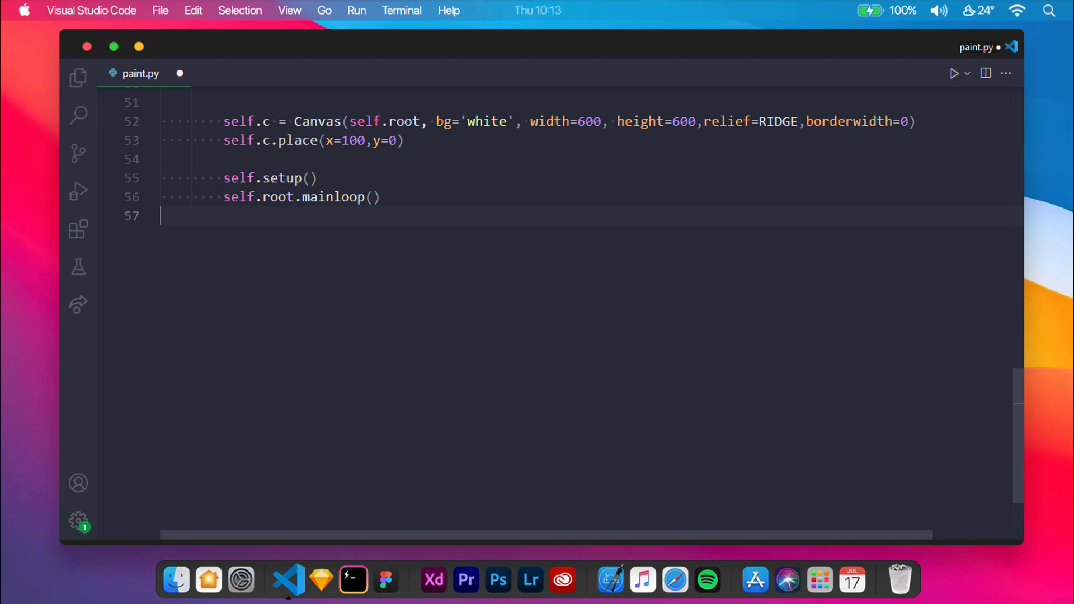
- Paste the setup method with its canvas mouse bindings, then the use_pen method
type("def setup(self):         self.old_x = None         self.old_y = None         self.line_width = self.choose_size_button.get()         self.color = self.DEFAULT_COLOR         self.eraser_on = False         self.active_button = self.pen_button         self.c.bind('<B1-Motion>', self.paint)         self.c.bind('<ButtonRelease-1>', self.reset)")
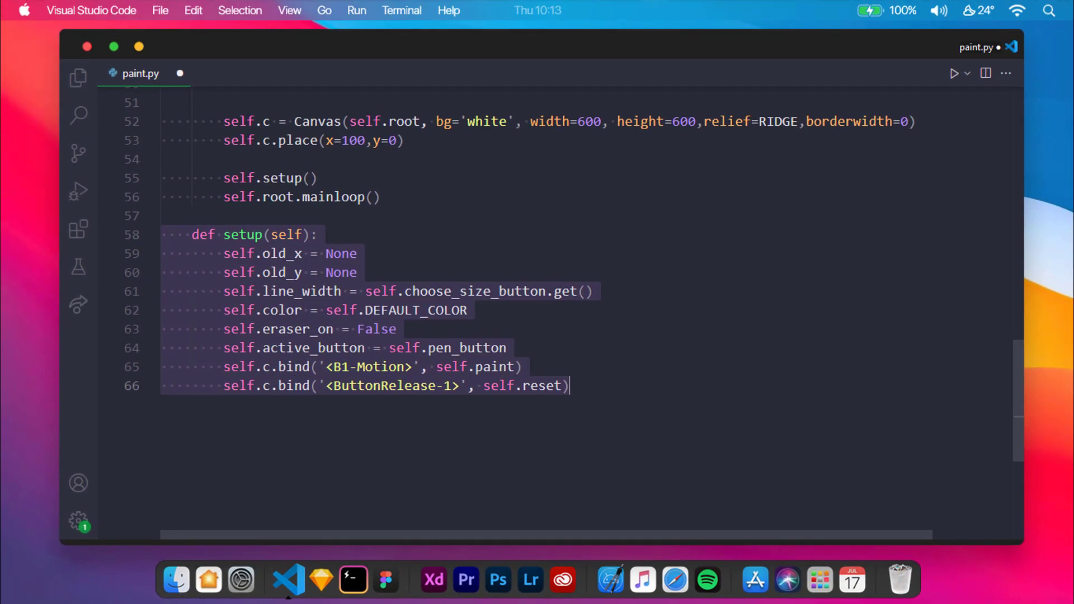
key("Right")
key("Return")
key("Return")
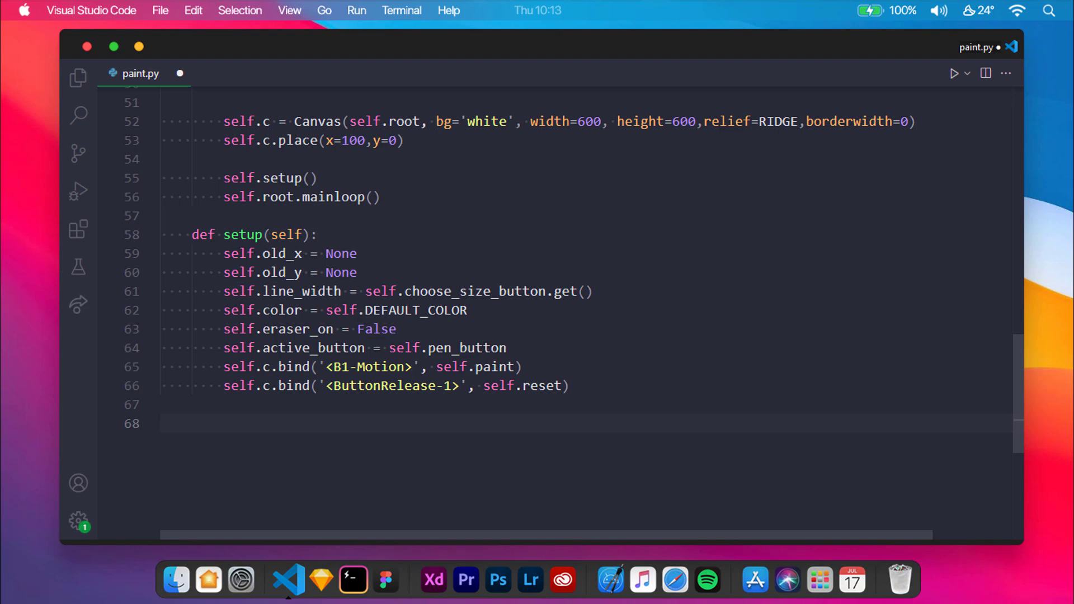
type("def use_pen(self):         self.activate_button(self.pen_button)")
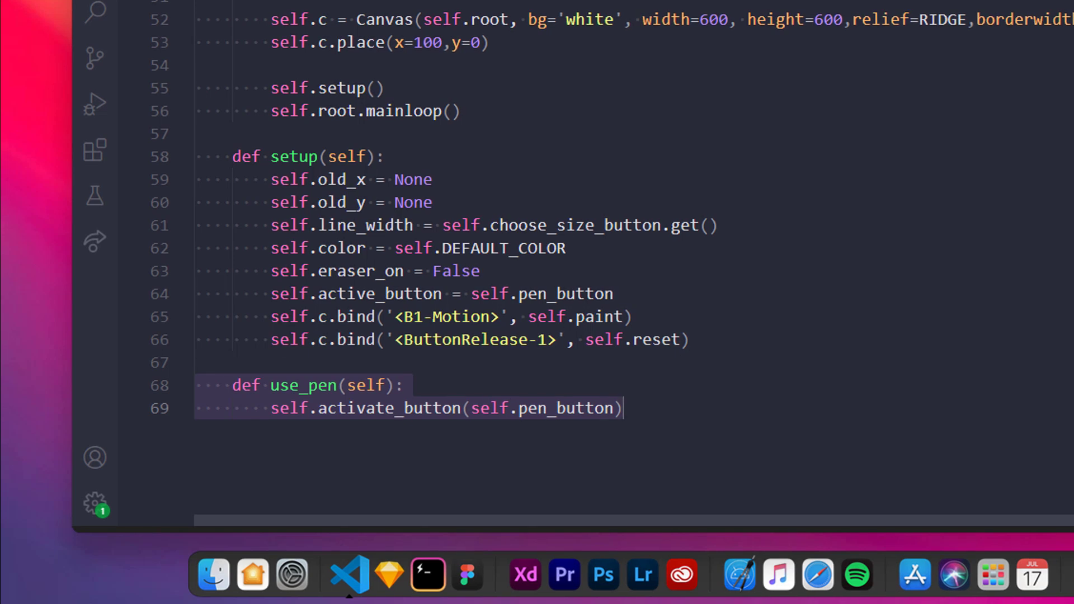
- Paste the use_brush method and the askcolor-based choose_color method, separated by blank lines
key("Return")
key("Return")
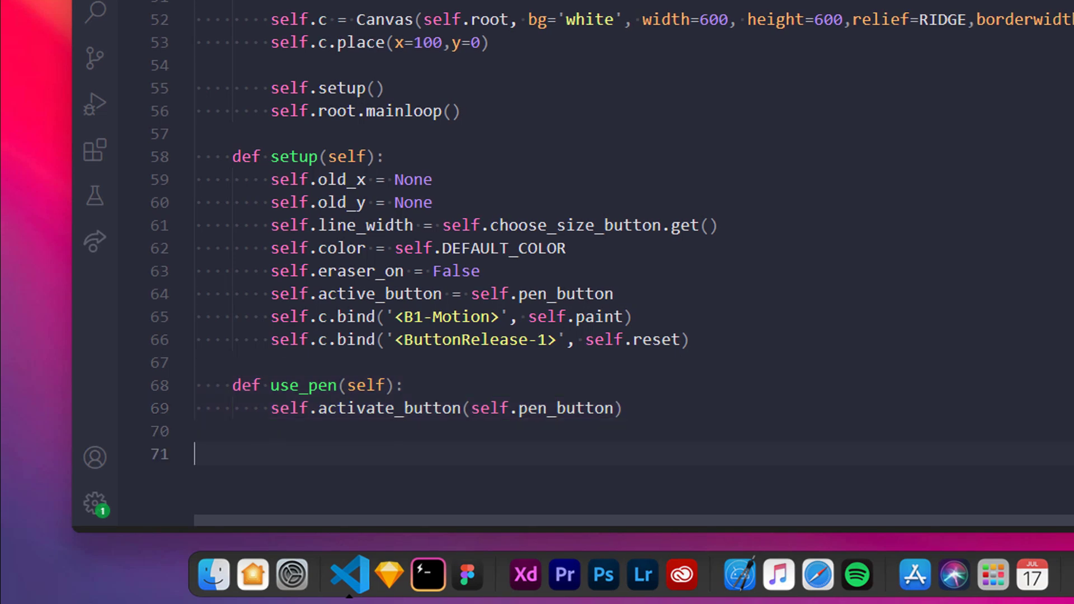
type("def use_brush(self):         self.activate_button(self.brush_button)")
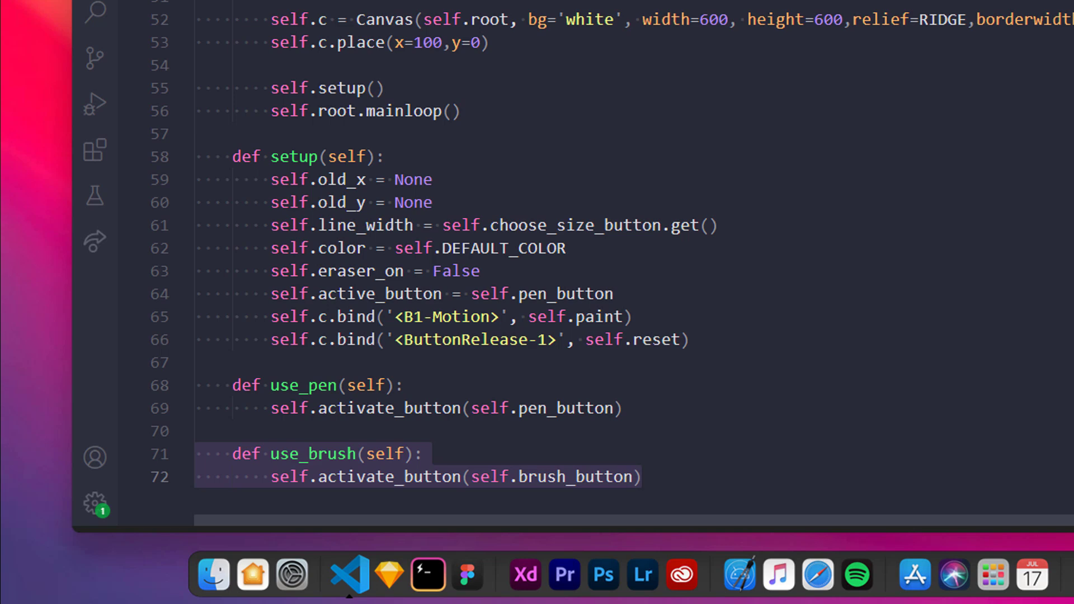
key("Return")
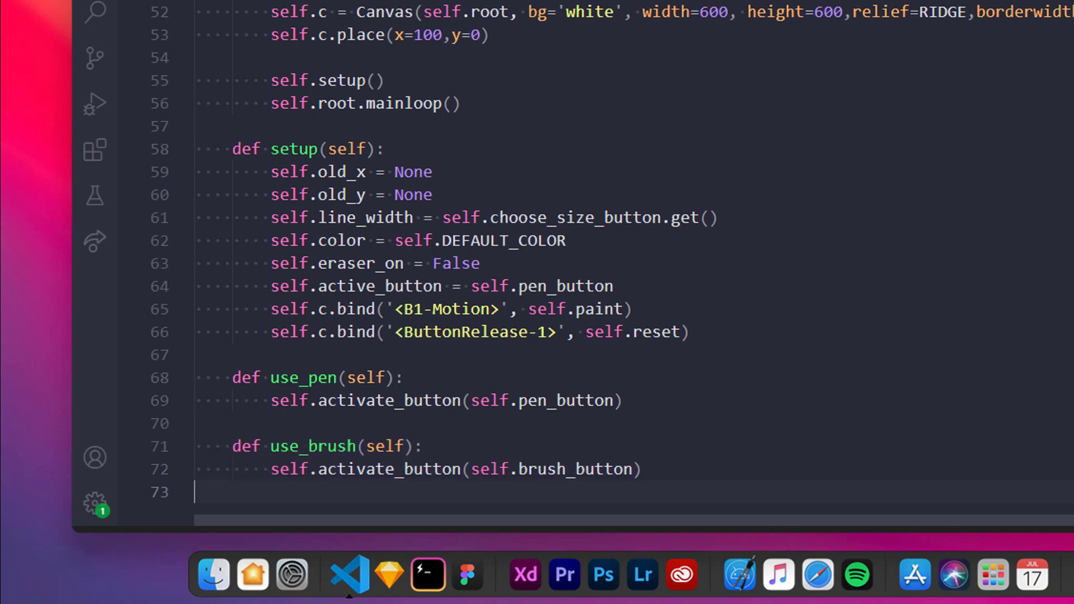
key("Return")
type("def choose_color(self):         self.eraser_on = False         self.color = askcolor(color=self.color)[1]")
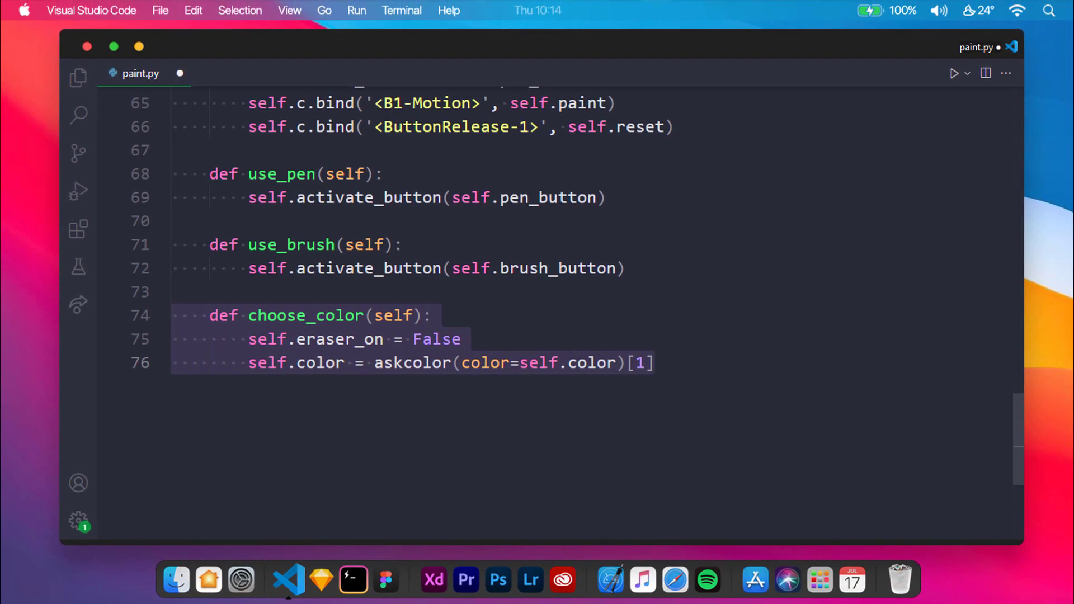
- Paste the use_eraser method below choose_color
key("Return")
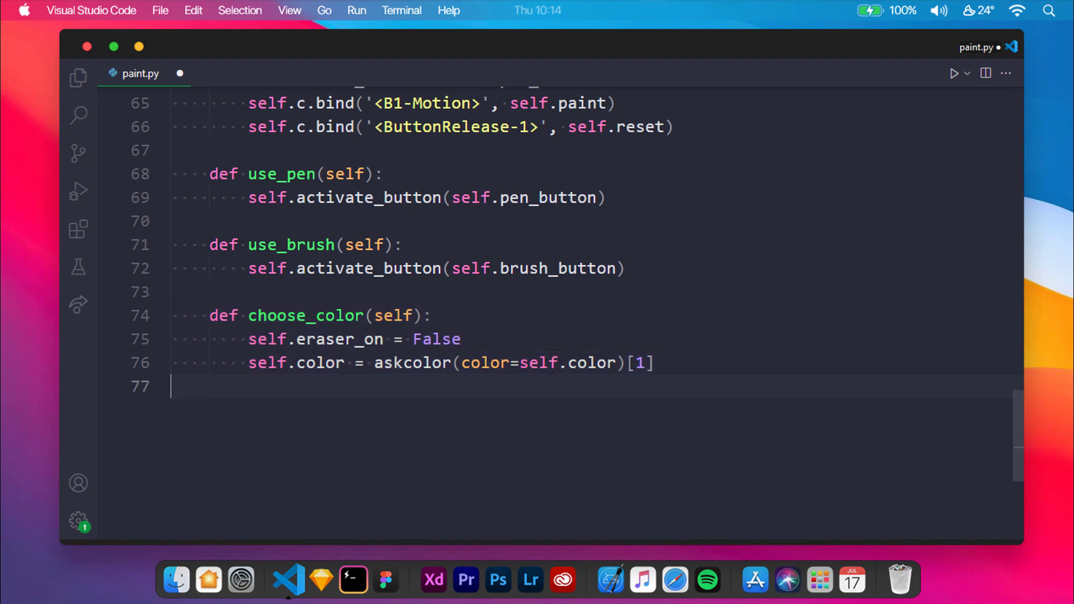
key("Return")
type("def use_eraser(self):         self.activate_button(self.eraser_button, eraser_mode=True)")
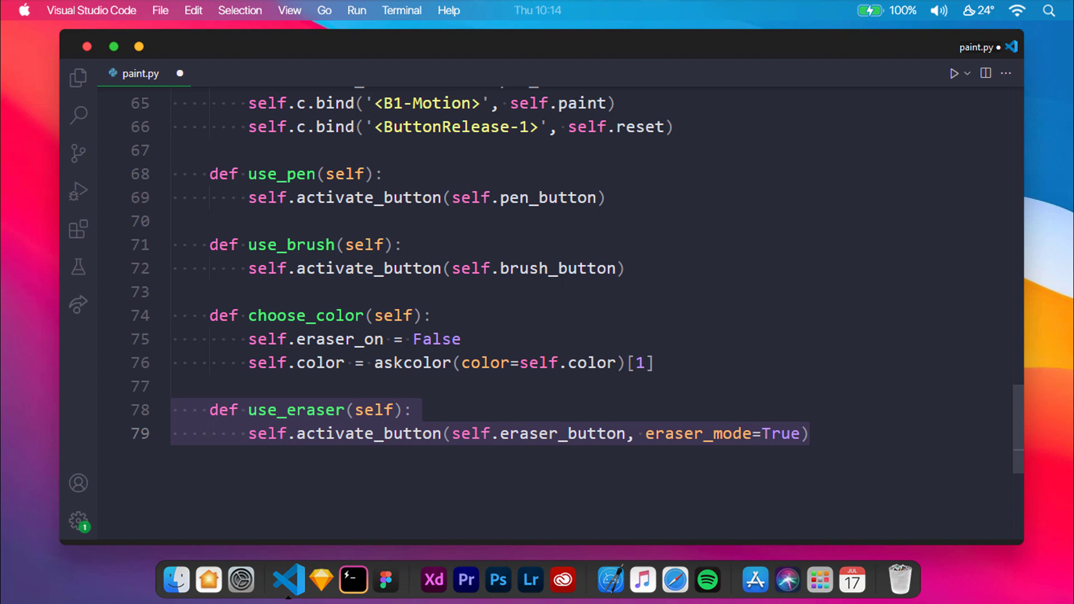
key("Return")
key("Return")
- Paste activate_button and the paint method that draws smooth lines, white when erasing
type("def activate_button(self, some_button, eraser_mode=False):         self.active_button.config(relief=RAISED)         some_button.config(relief=SUNKEN)         self.active_button = some_button         self.eraser_on = eraser_mode")
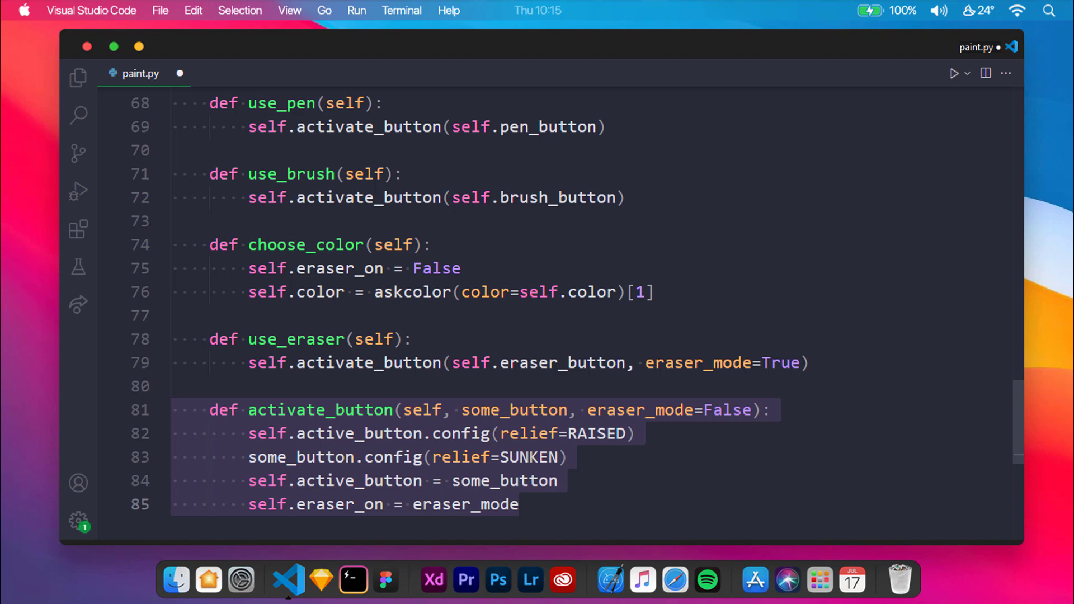
key("Return")
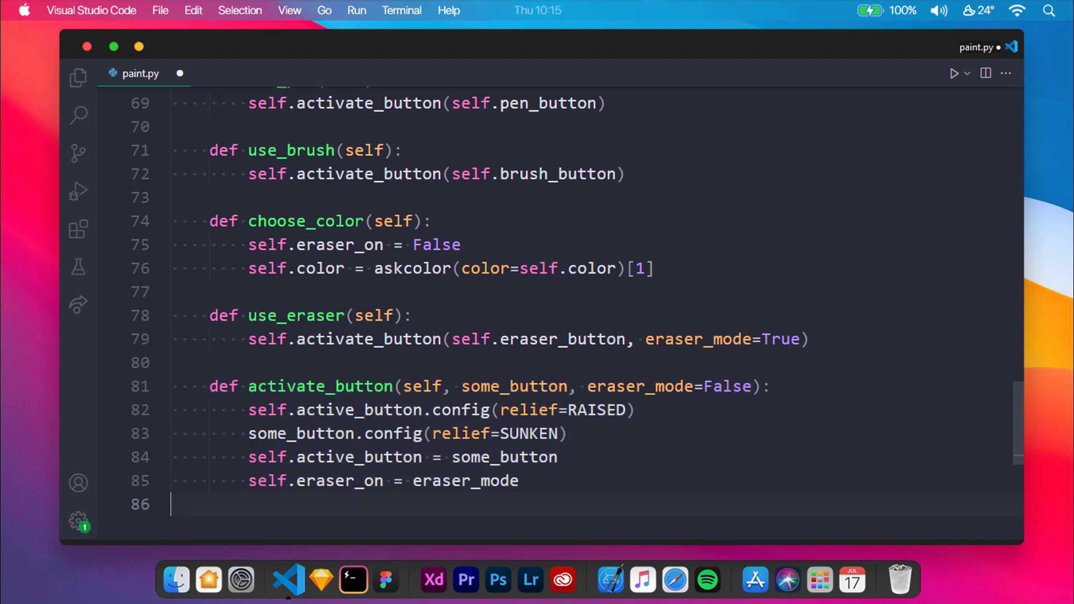
key("Return")
type("def paint(self, event):         self.line_width = self.choose_size_button.get()         paint_color = 'white' if self.eraser_on else self.color         if self.old_x and self.old_y:             self.c.create_line(self.old_x, self.old_y, event.x, event.y,                                width=self.line_width, fill=paint_color,                                capstyle=ROUND, smooth=TRUE, splinesteps=36)         self.old_x = event.x         self.old_y = event.y")
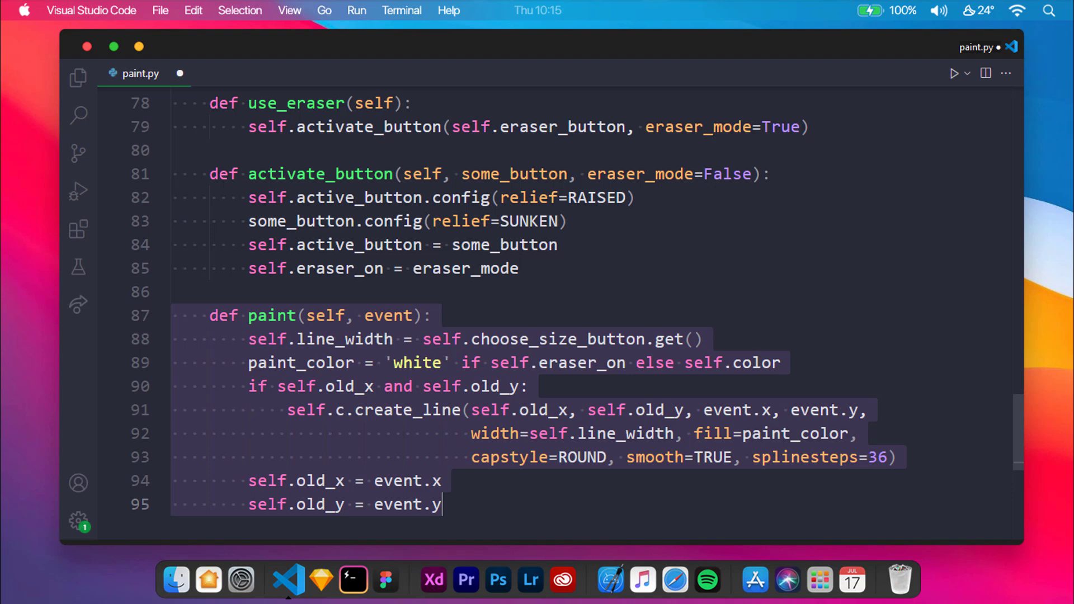
- Paste the reset method clearing old pen coordinates and the main guard launching Paint()
key("Return")
key("Return")
type("def reset(self, event):         self.old_x, self.old_y = None, None")
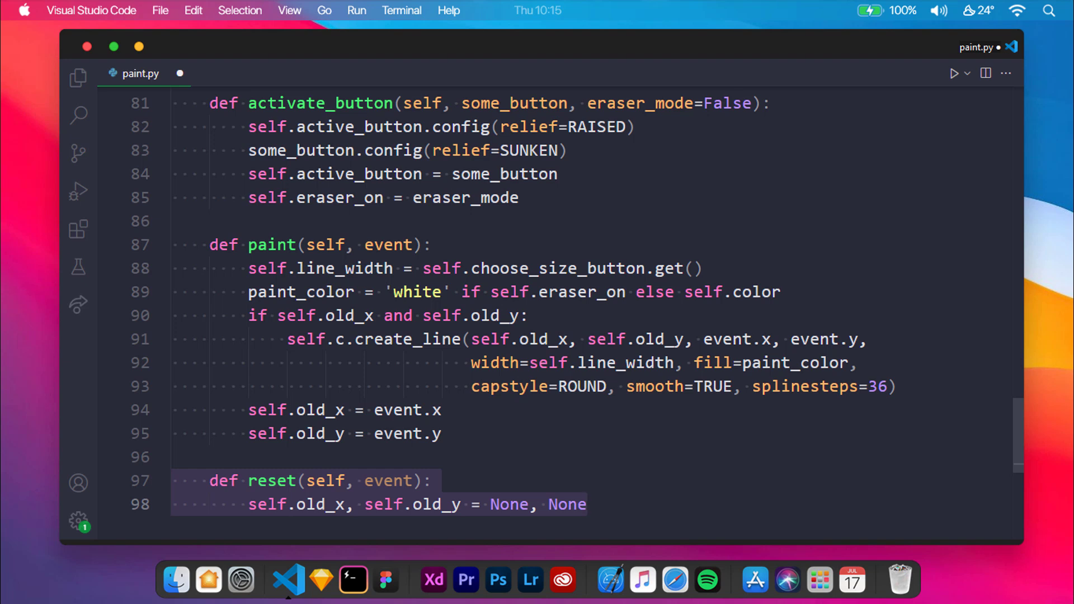
key("Return")
key("Return")
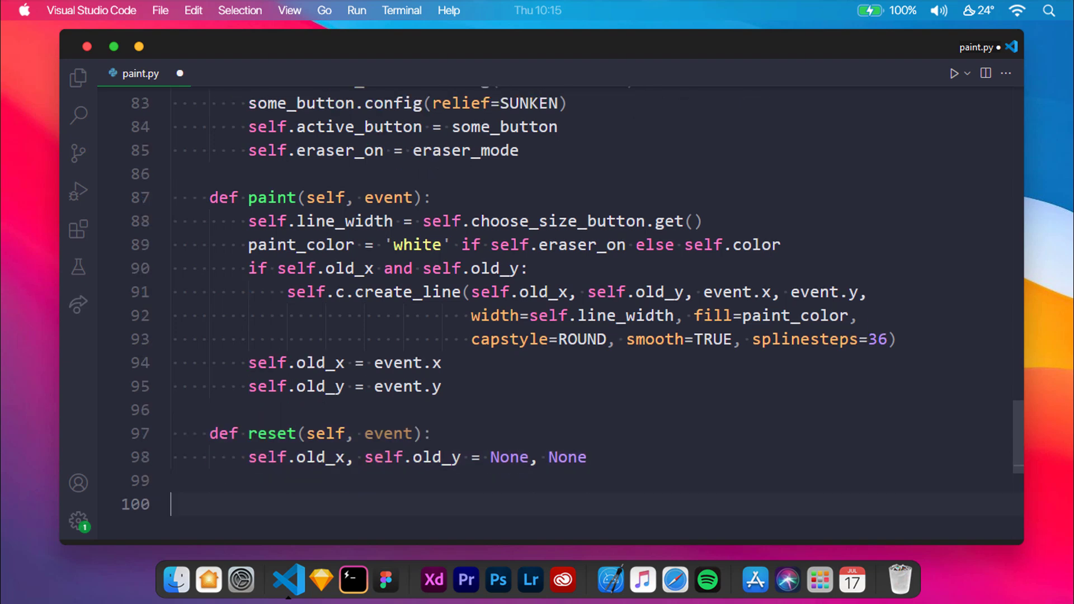
key("Return")
type("if __name__ == '__main__':     Paint()")
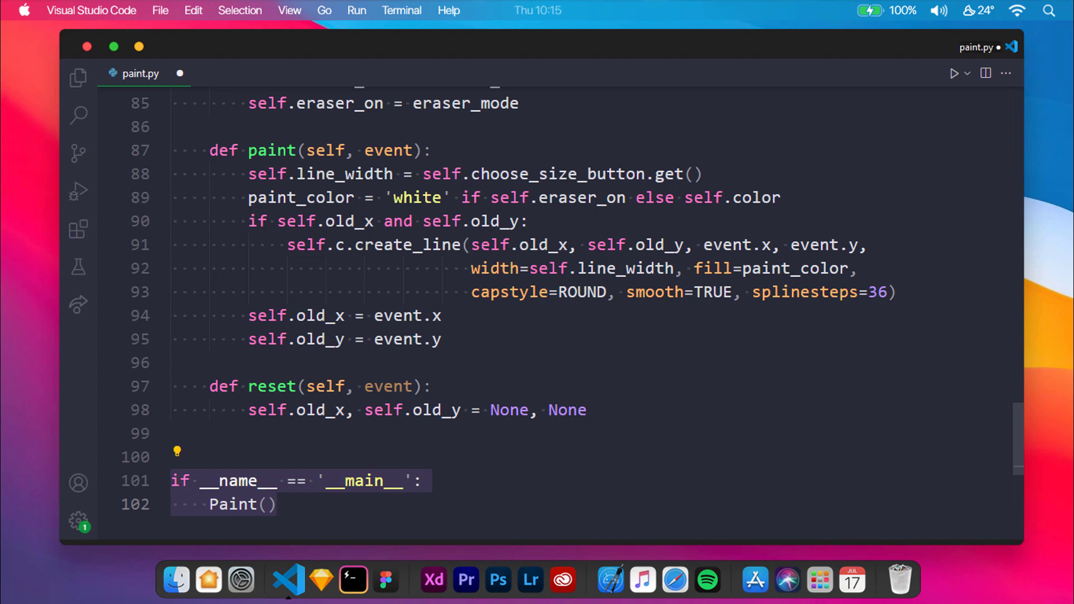
- Save the complete 102-line paint.py with Cmd+S
key("super+s")
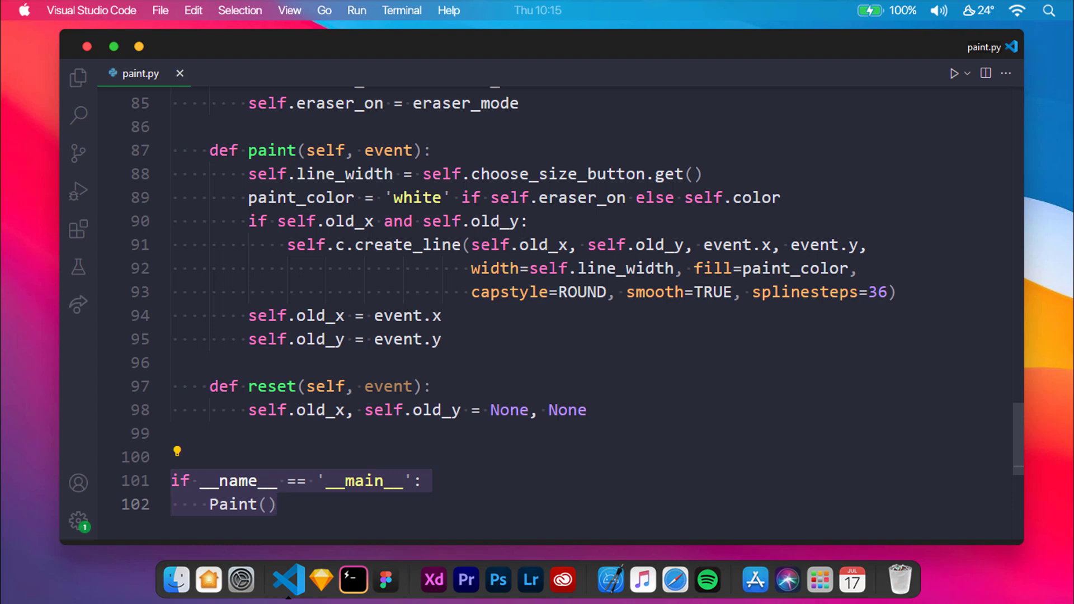